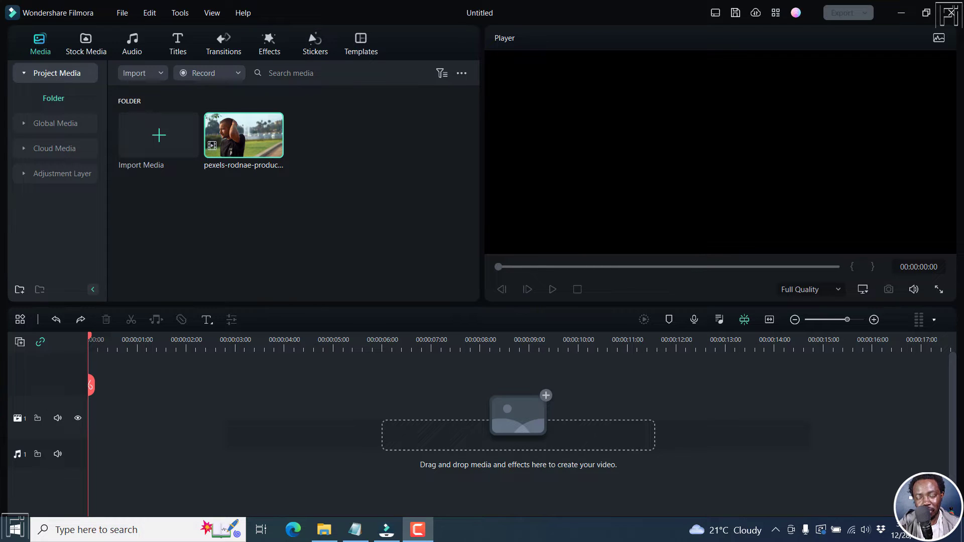
Step: Preview the pexels-rodnae clip of the man by the water in the player, then stop it
double_click(251, 143)
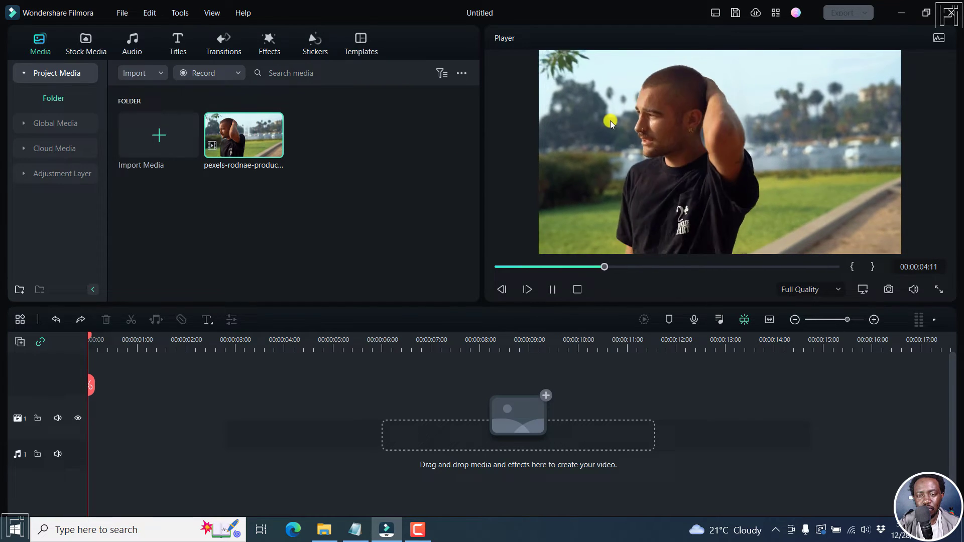
left_click(580, 290)
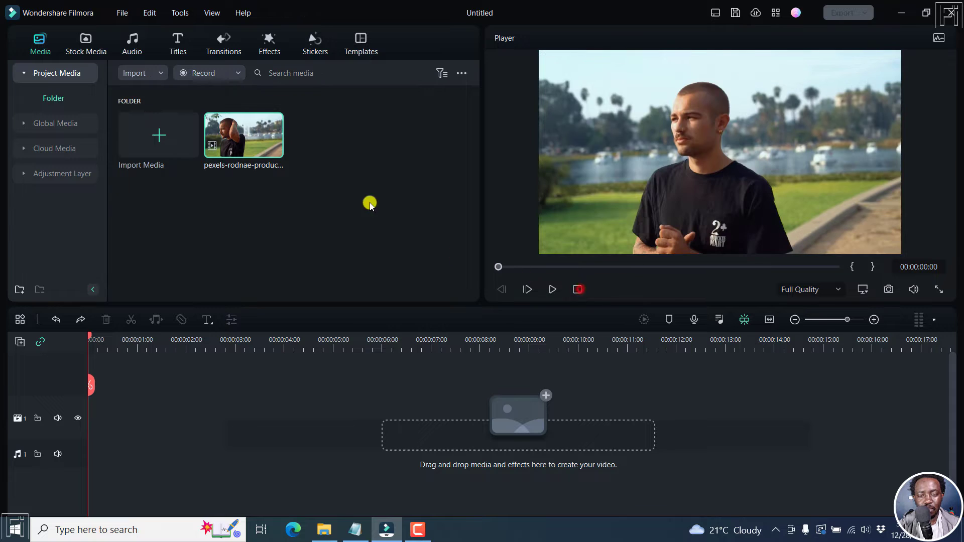
left_click(276, 150)
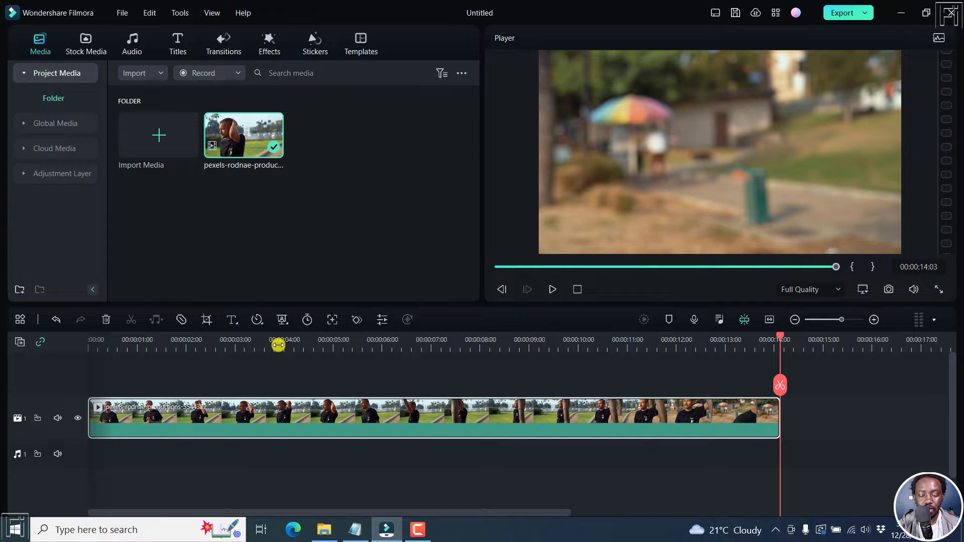
key("Home")
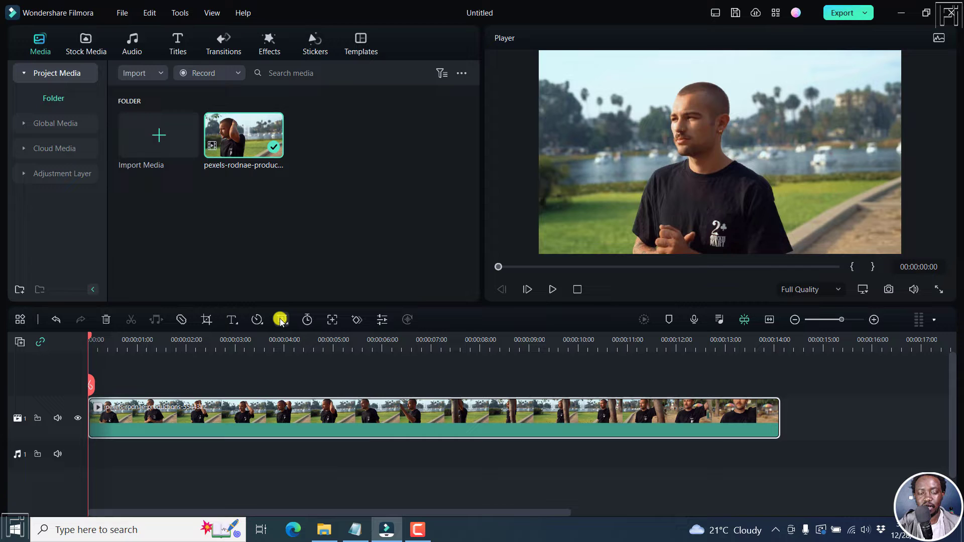
left_click(280, 319)
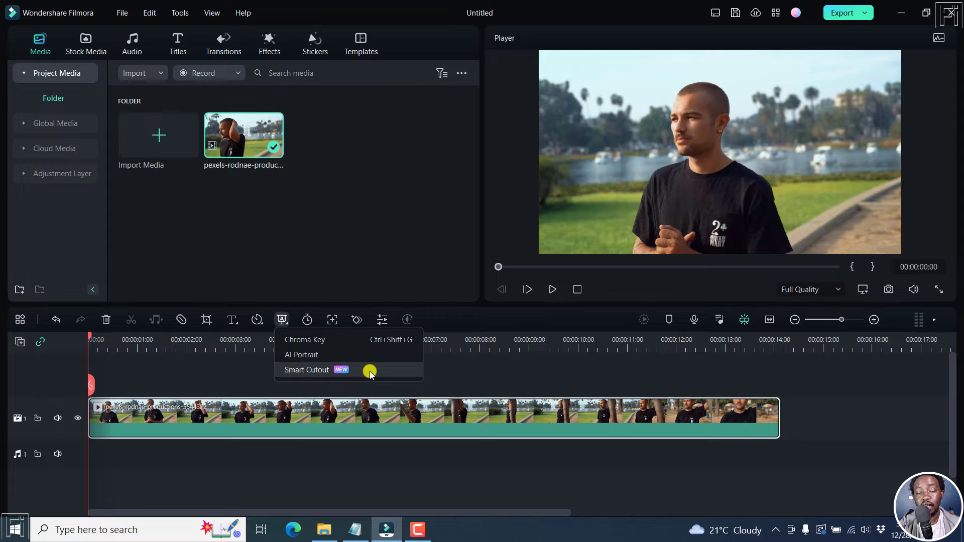
left_click(305, 370)
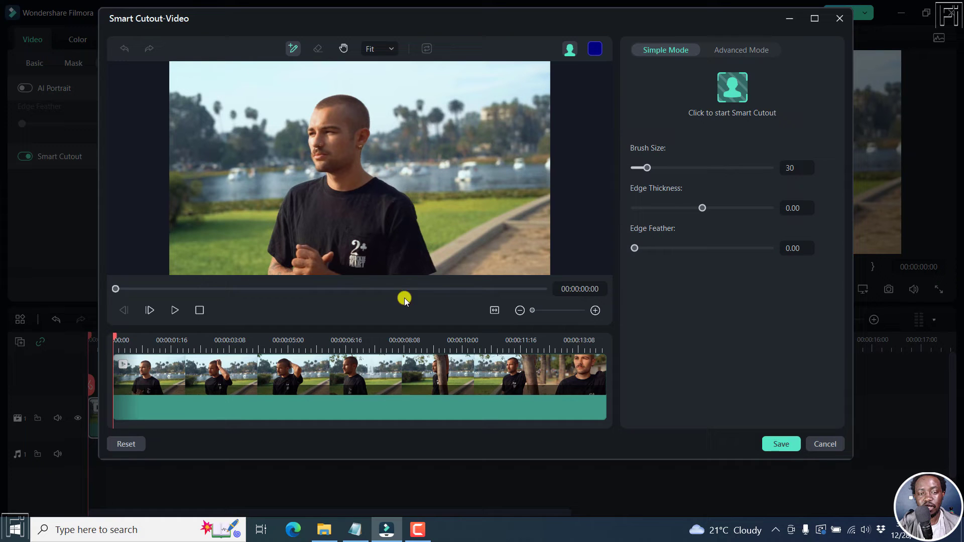
left_click(837, 18)
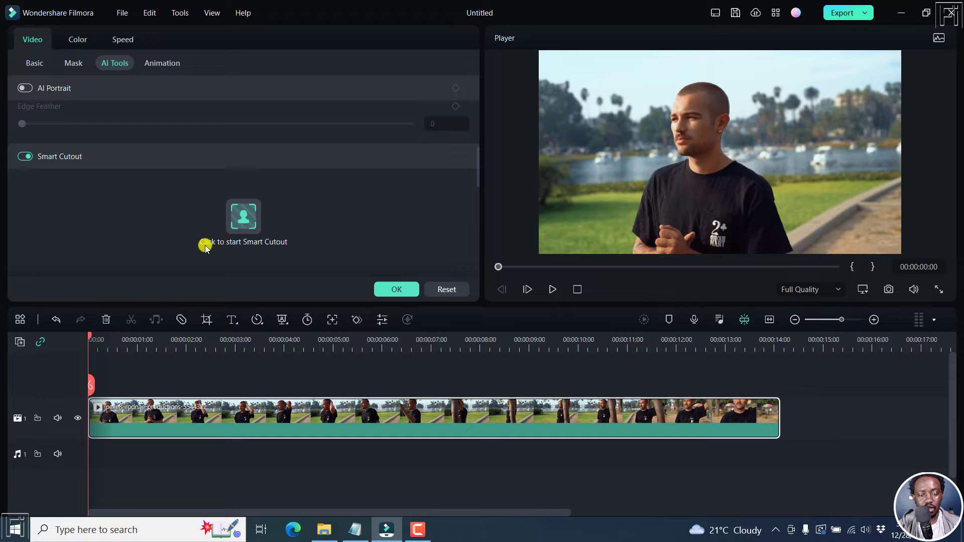
left_click(409, 292)
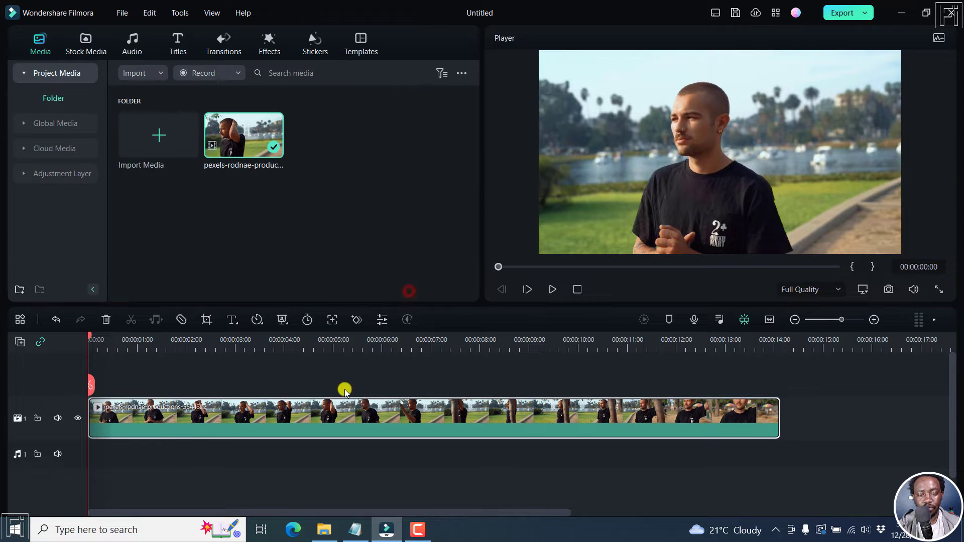
Step: In the man's clip properties, toggle Smart Cutout off and on, then launch its editing window
double_click(280, 413)
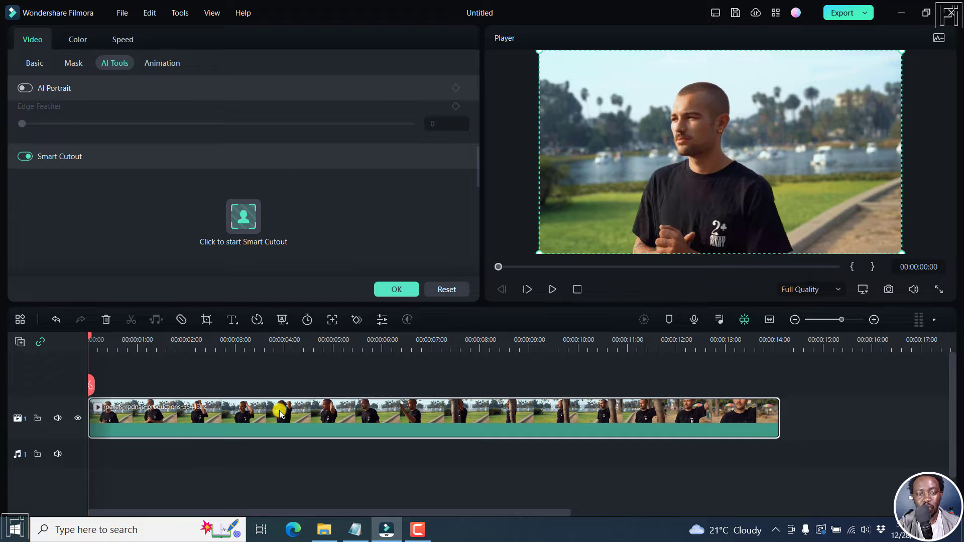
left_click(23, 156)
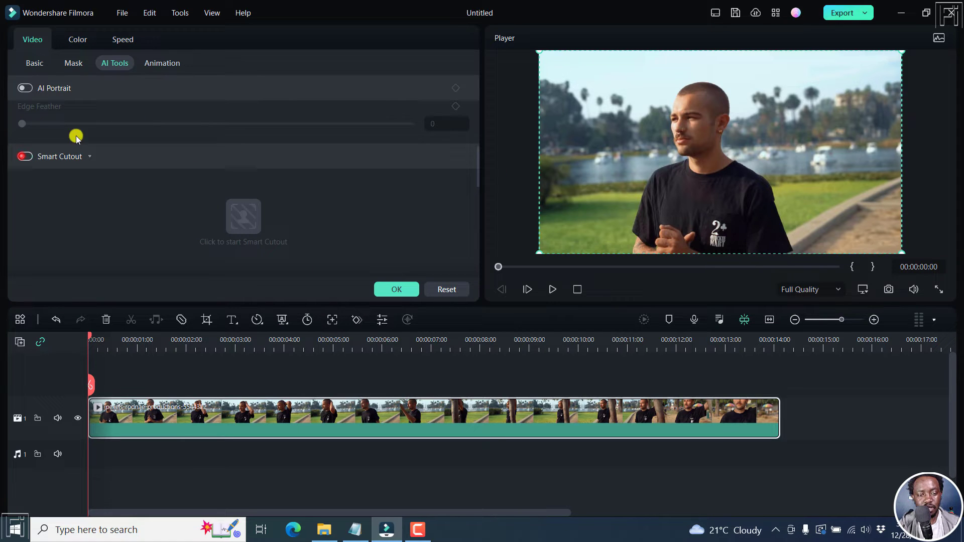
left_click_drag(477, 162, 473, 70)
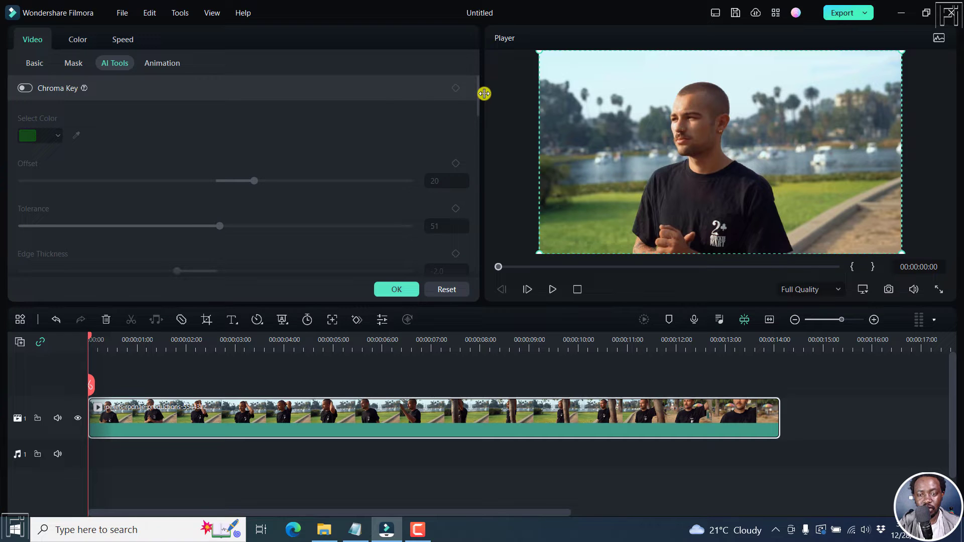
left_click_drag(478, 86, 480, 159)
left_click(25, 137)
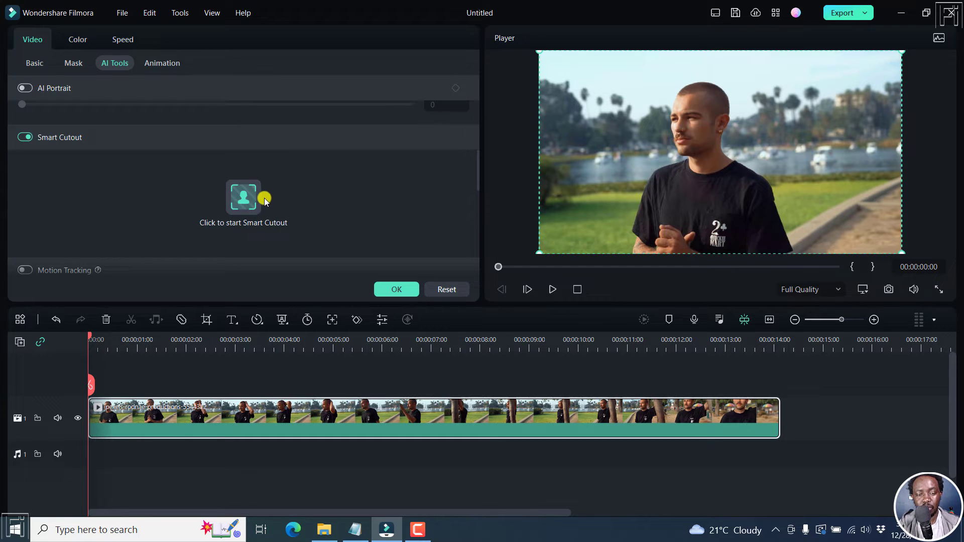
left_click(241, 203)
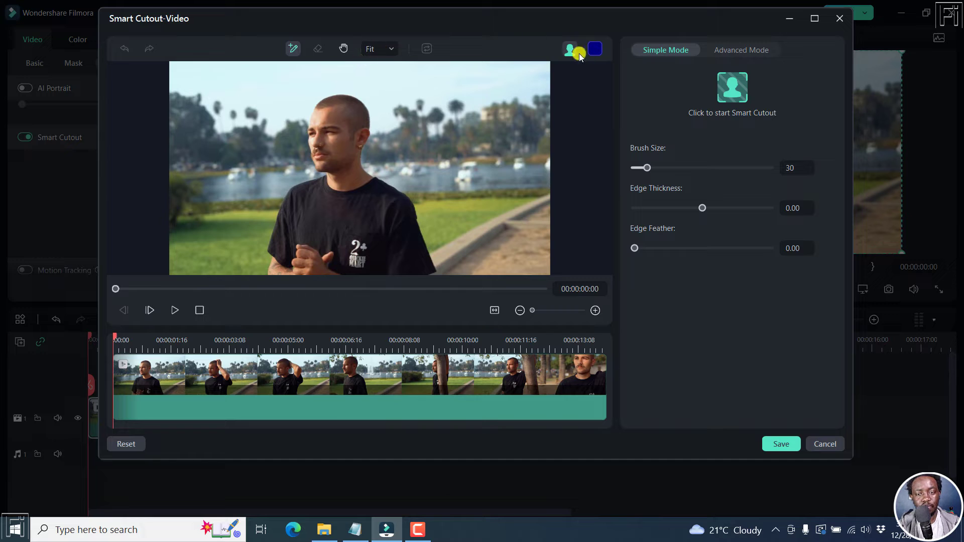
Step: Keep the preview zoom at Fit and switch Smart Cutout to Advanced Mode
left_click(392, 50)
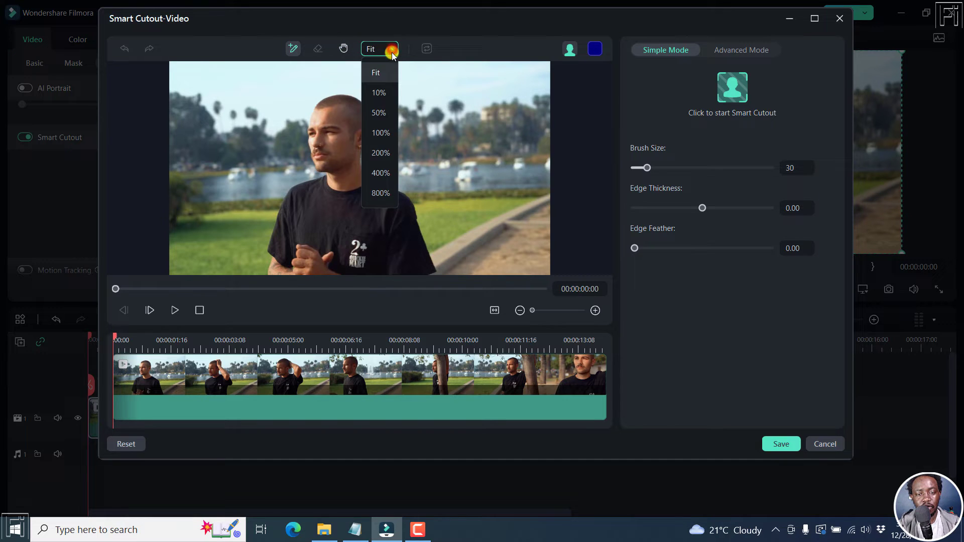
left_click(499, 47)
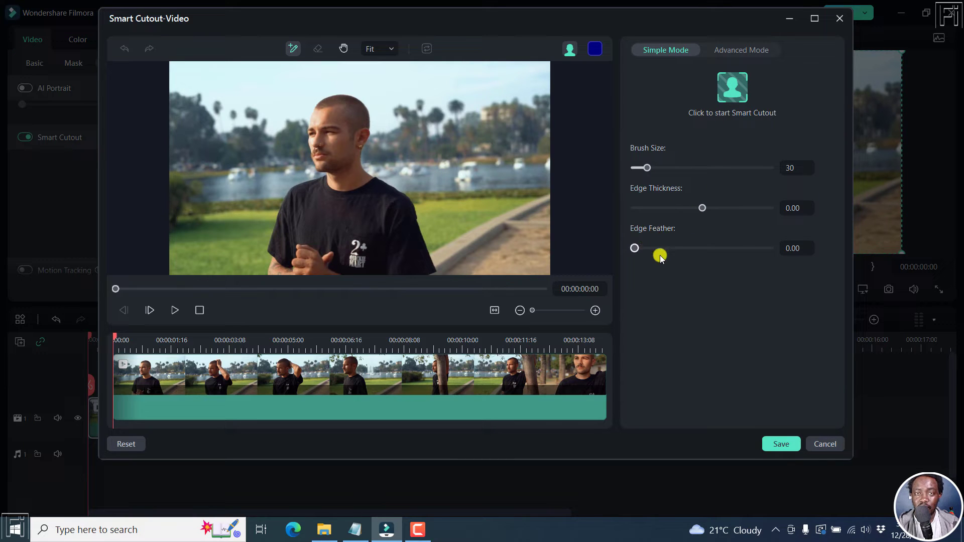
left_click(742, 48)
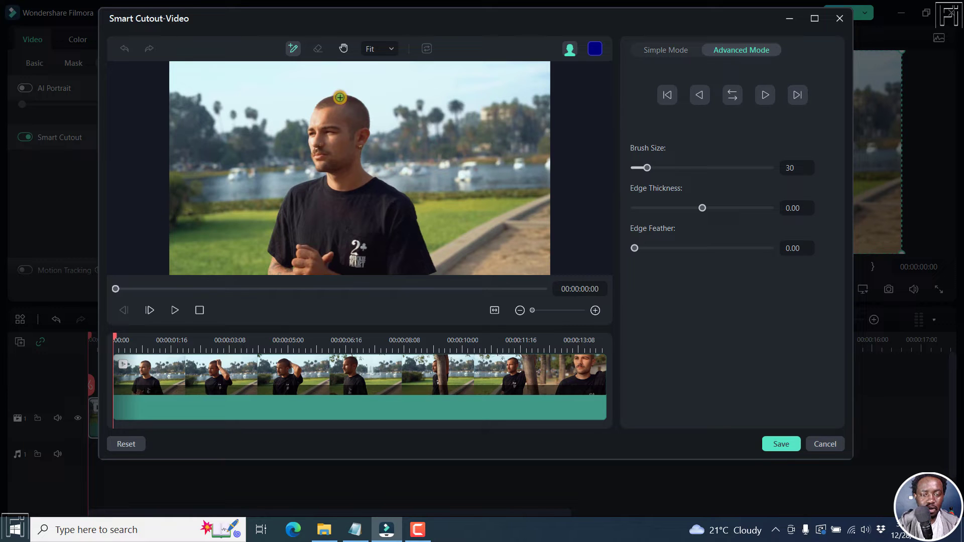
Step: Brush over the man, track him through the clip in Simple Mode, and save the cutout
left_click_drag(339, 98, 328, 273)
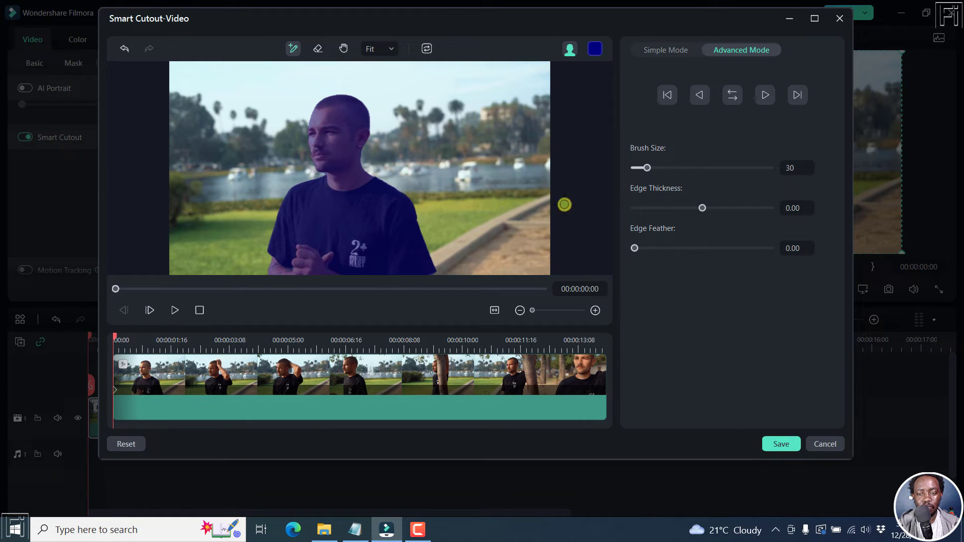
left_click(670, 51)
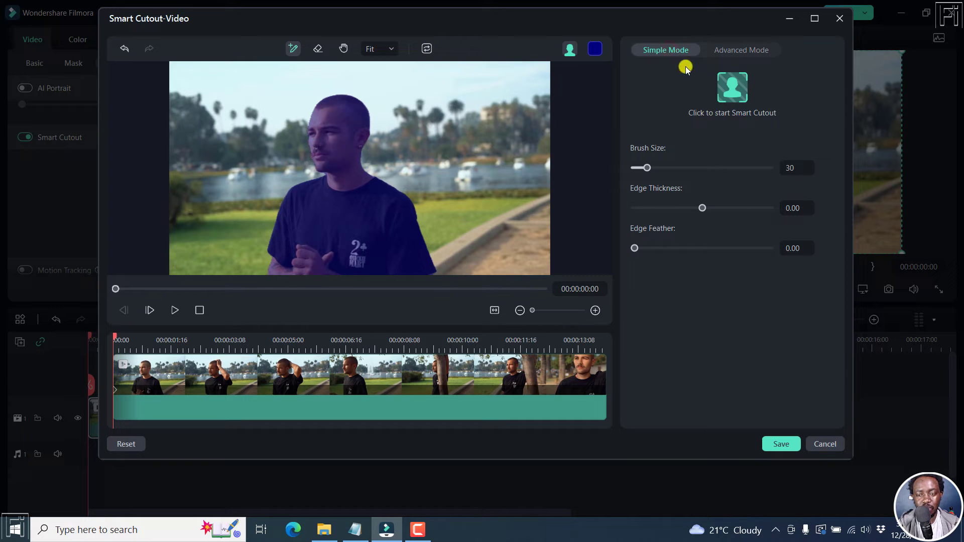
left_click(737, 87)
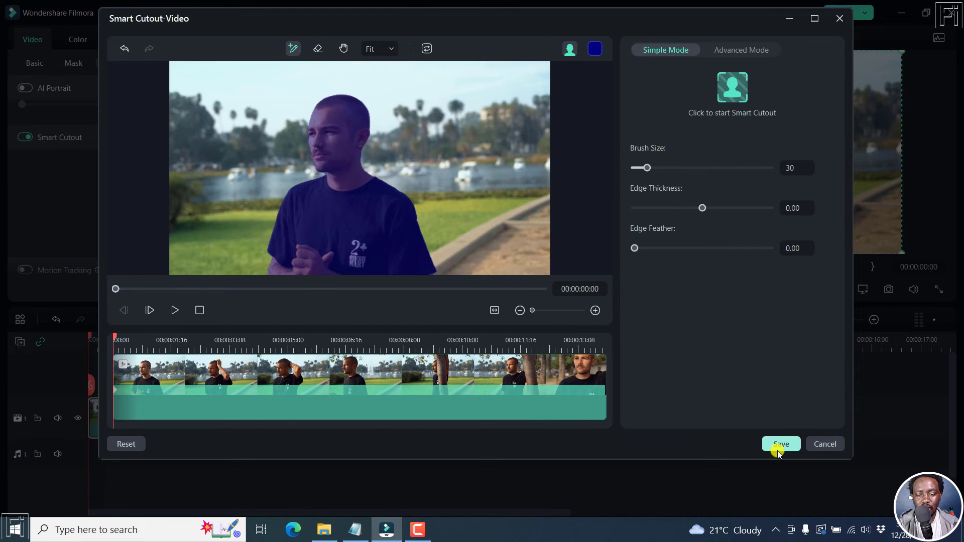
left_click(779, 445)
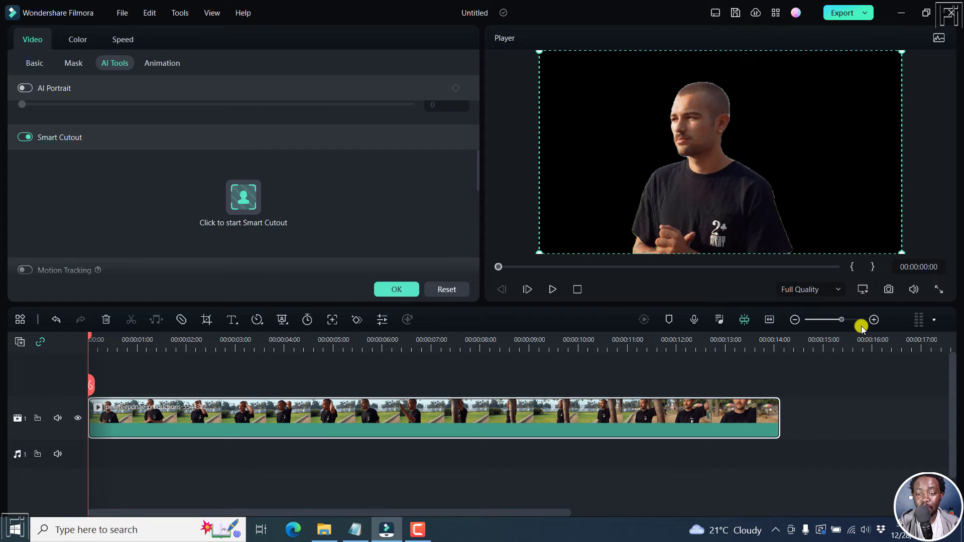
Step: Move the man's clip up to track 2 and place the Pexels seal-on-beach video on track 1
left_click(397, 290)
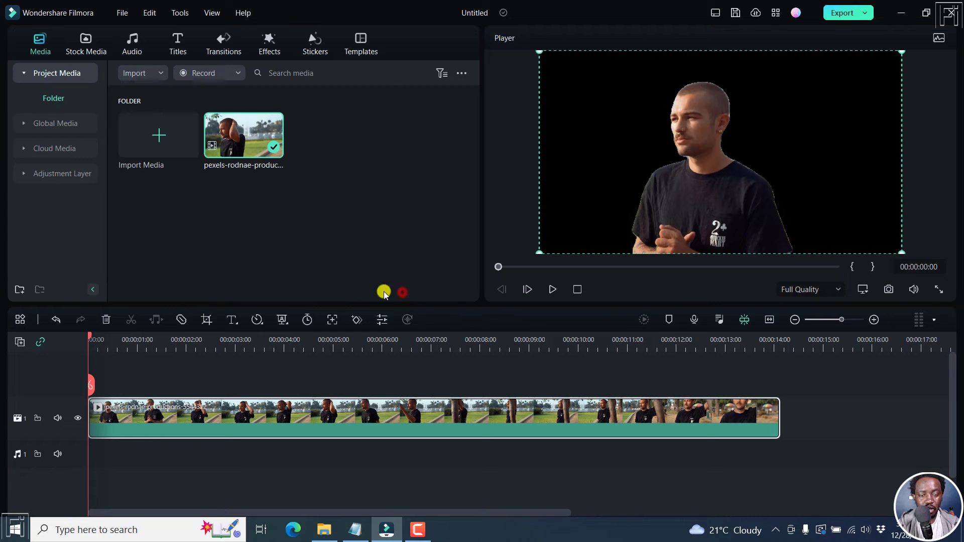
left_click(101, 51)
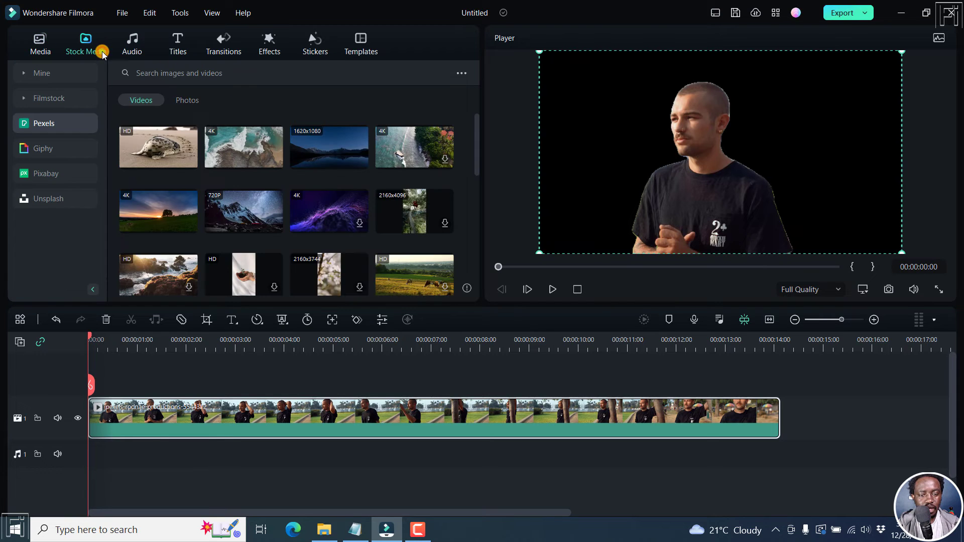
left_click_drag(189, 407, 177, 387)
mouse_move(344, 151)
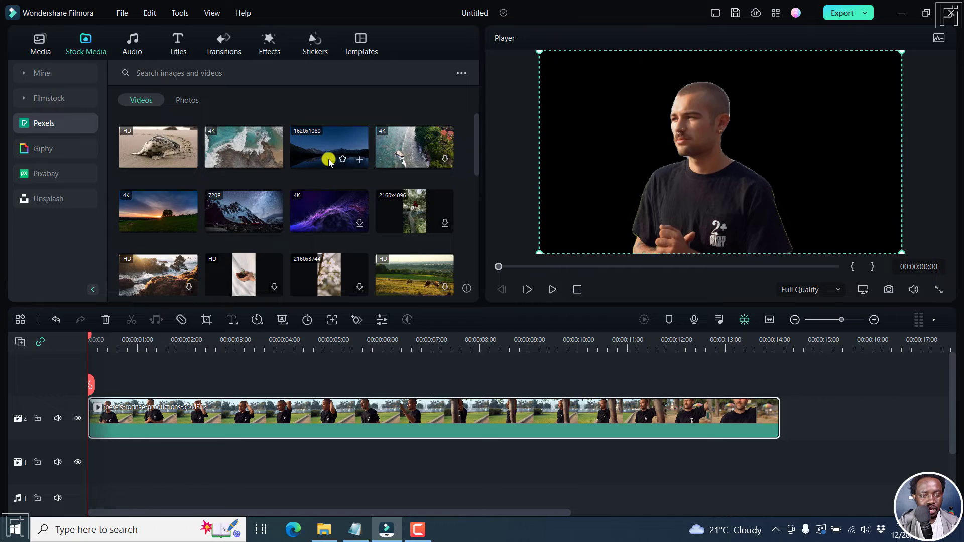
mouse_move(239, 146)
left_mouse_down()
mouse_move(250, 416)
mouse_move(150, 420)
mouse_move(221, 198)
mouse_move(226, 151)
left_mouse_up()
left_click(151, 140)
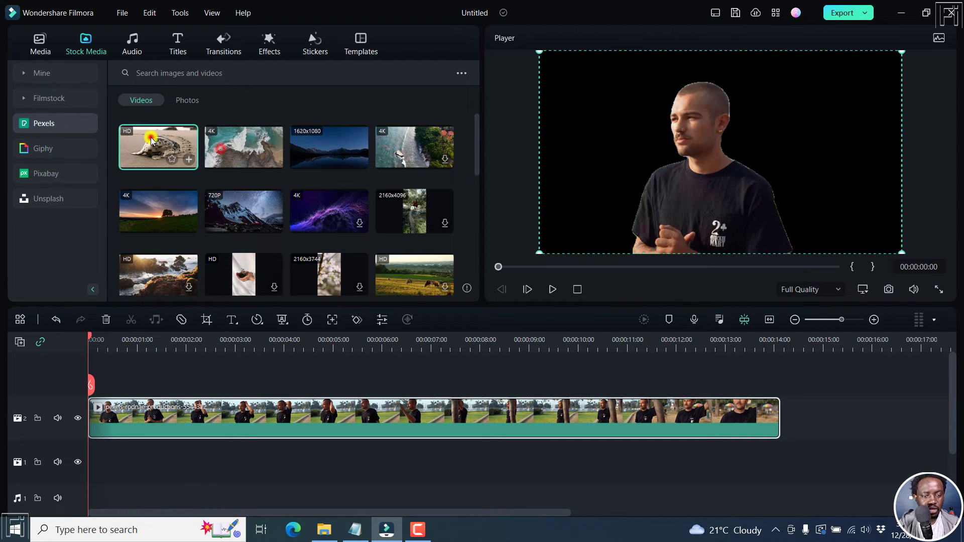
left_click_drag(152, 140, 100, 476)
Step: Trim the man's clip to end with the seal video and preview the composite
left_click_drag(778, 407, 586, 431)
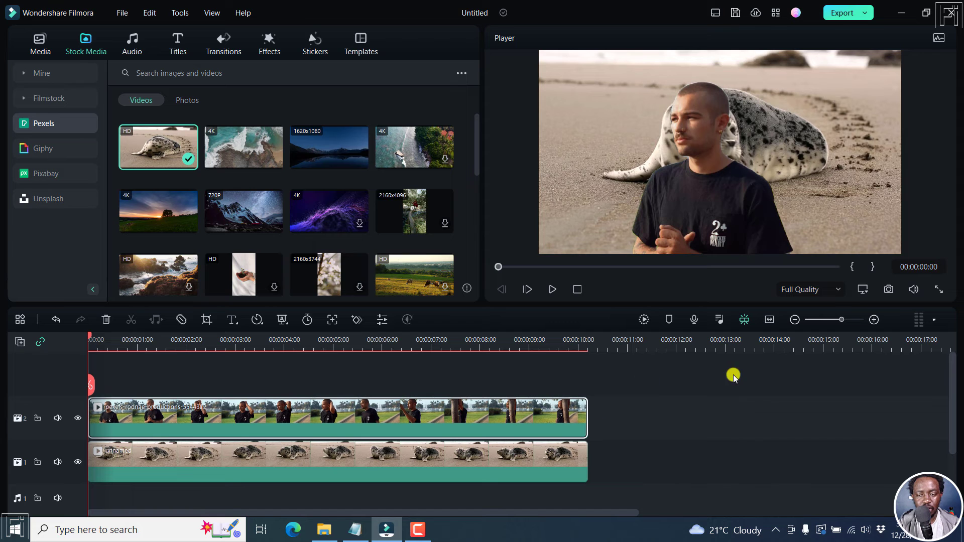
key("space")
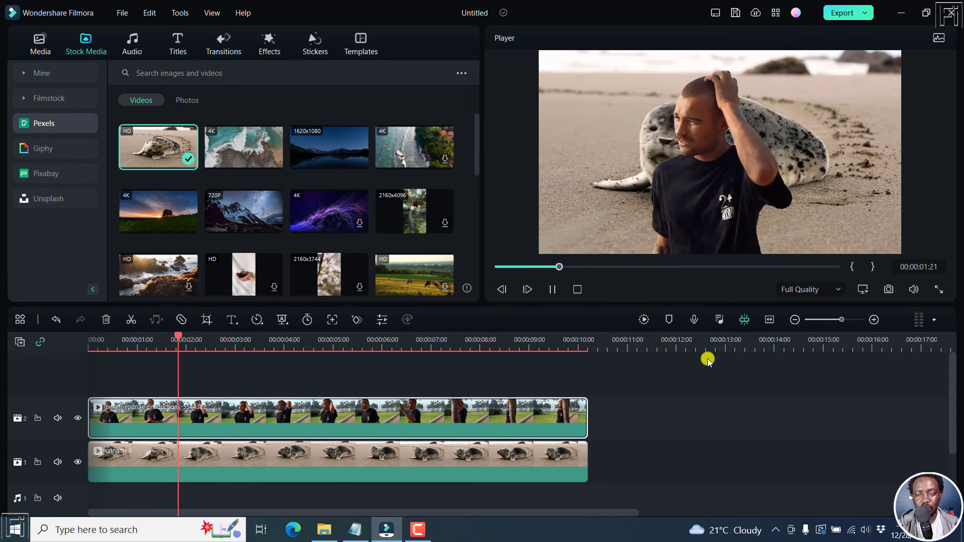
key("space")
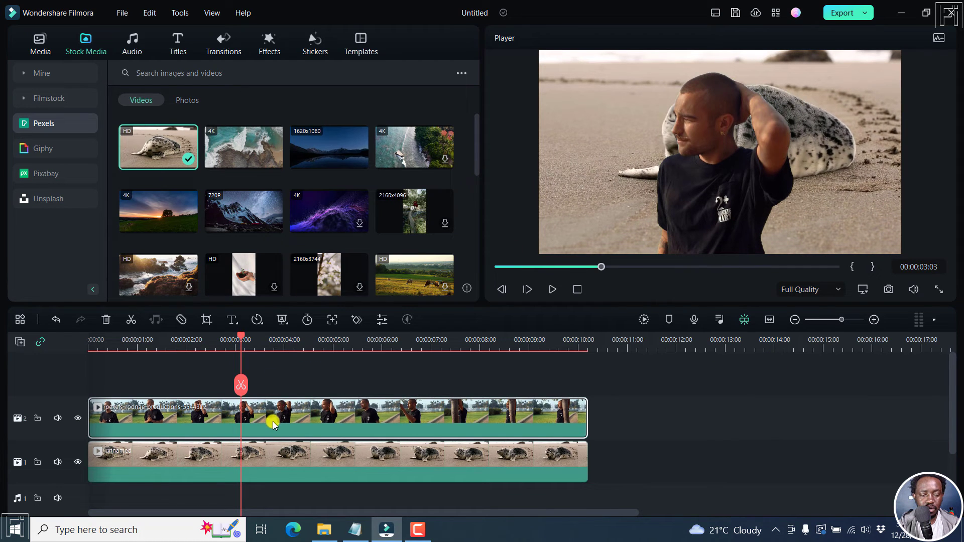
Step: Scale the cut-out man down and move him to the lower right beside the seal
double_click(301, 404)
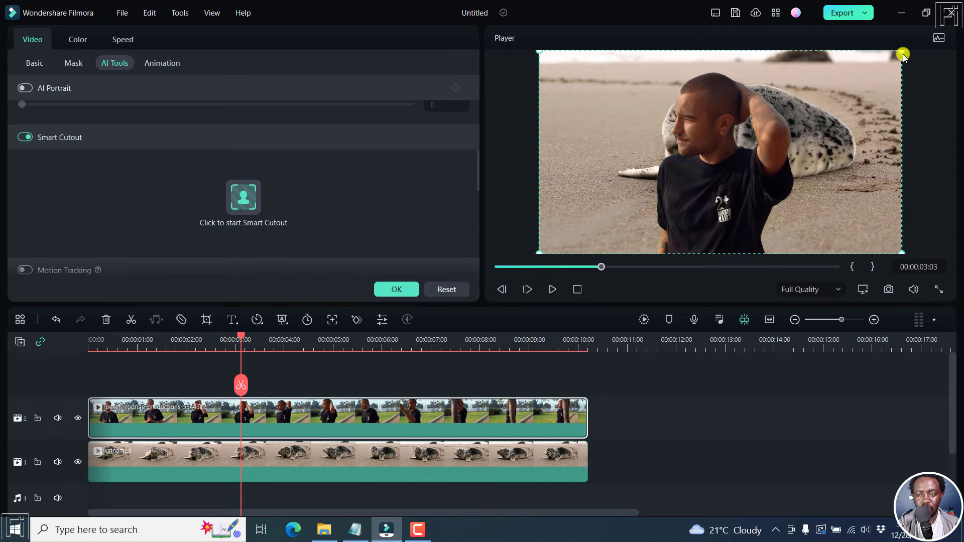
left_click_drag(902, 52, 666, 167)
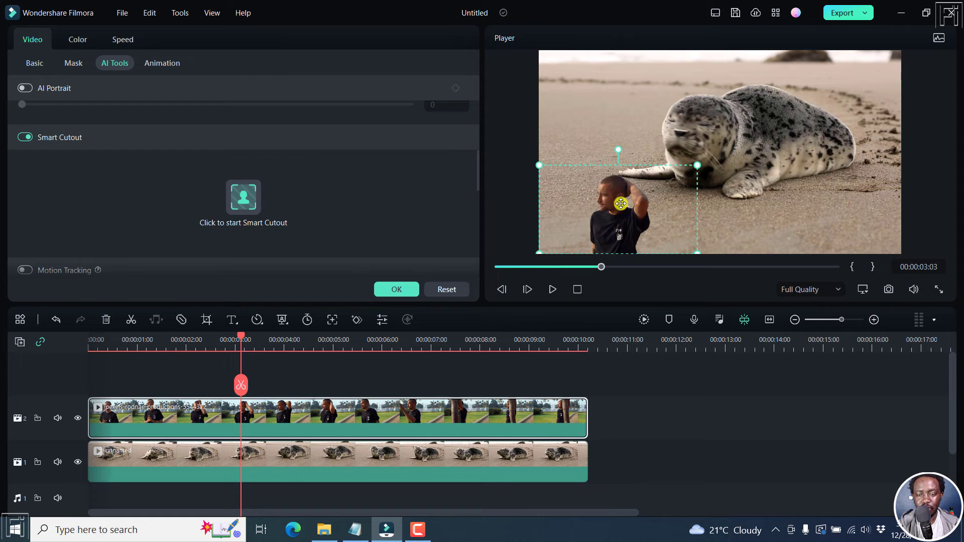
left_click_drag(590, 217, 817, 212)
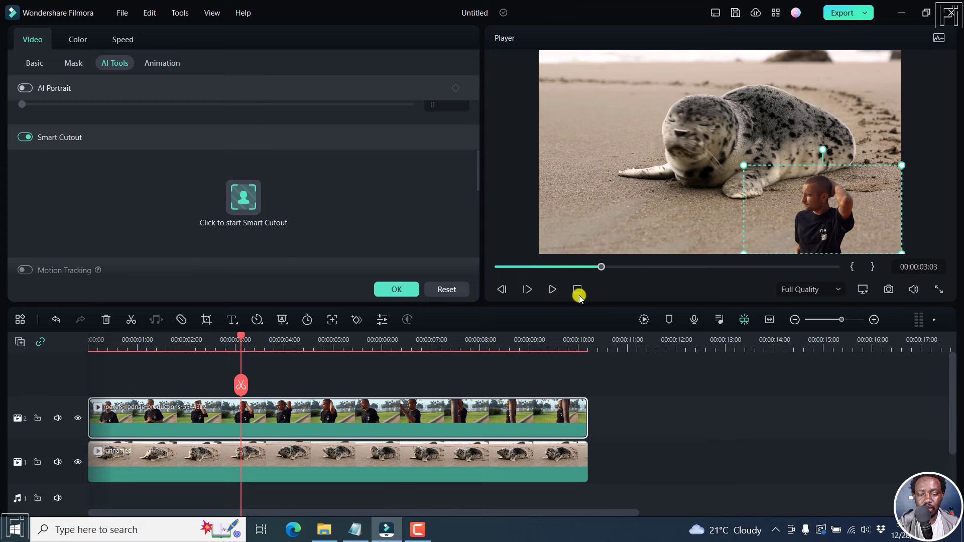
left_click(396, 289)
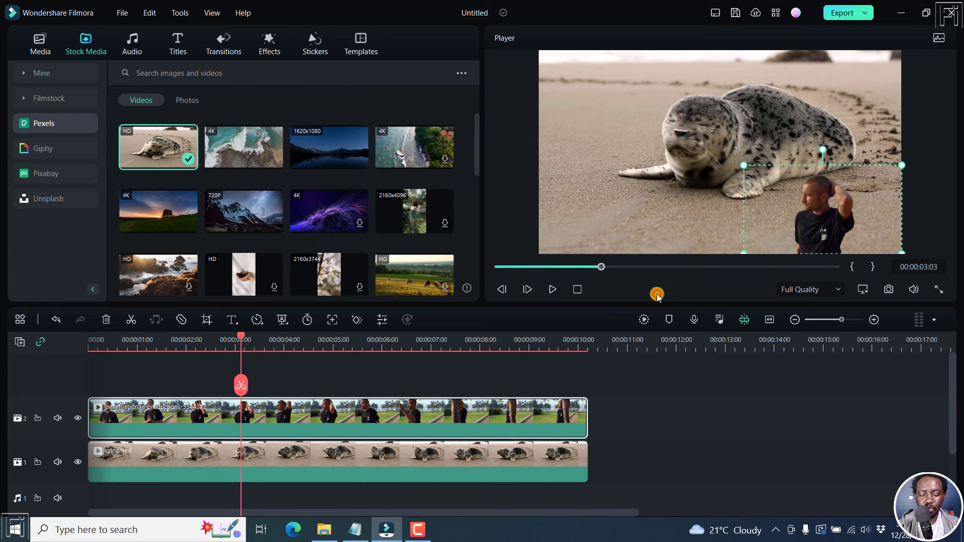
Step: Play the composite from the start, then park the playhead at 00:00:05:19
key("Home")
key("space")
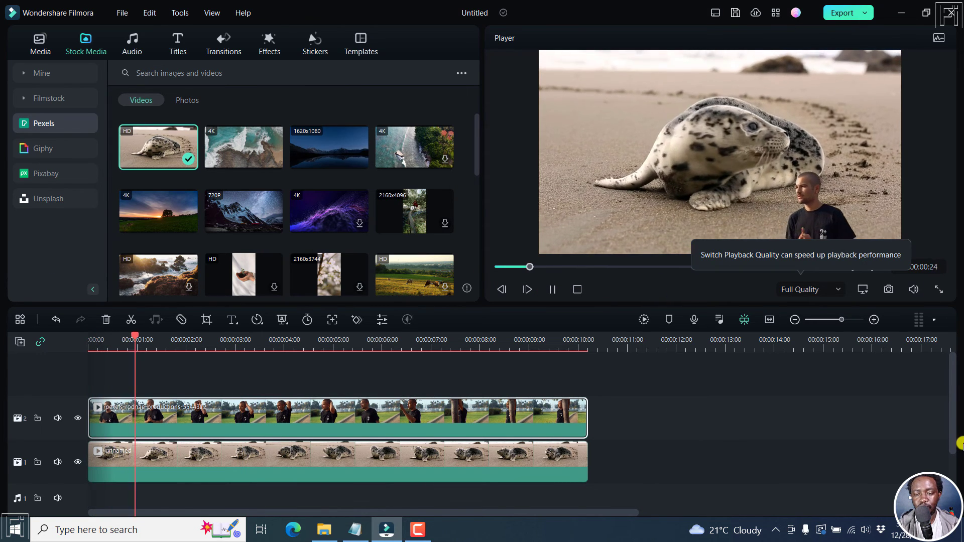
left_click(929, 214)
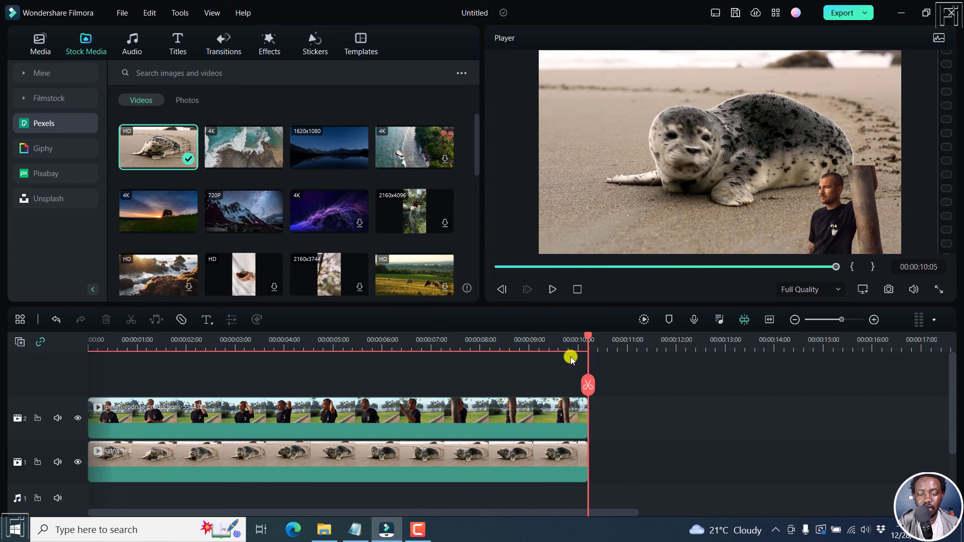
left_click(494, 338)
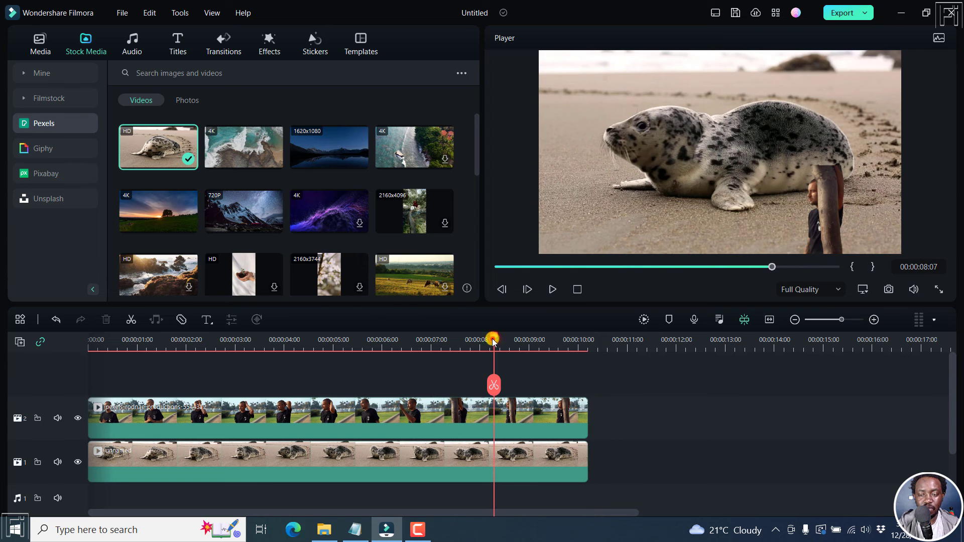
left_click_drag(492, 339, 370, 342)
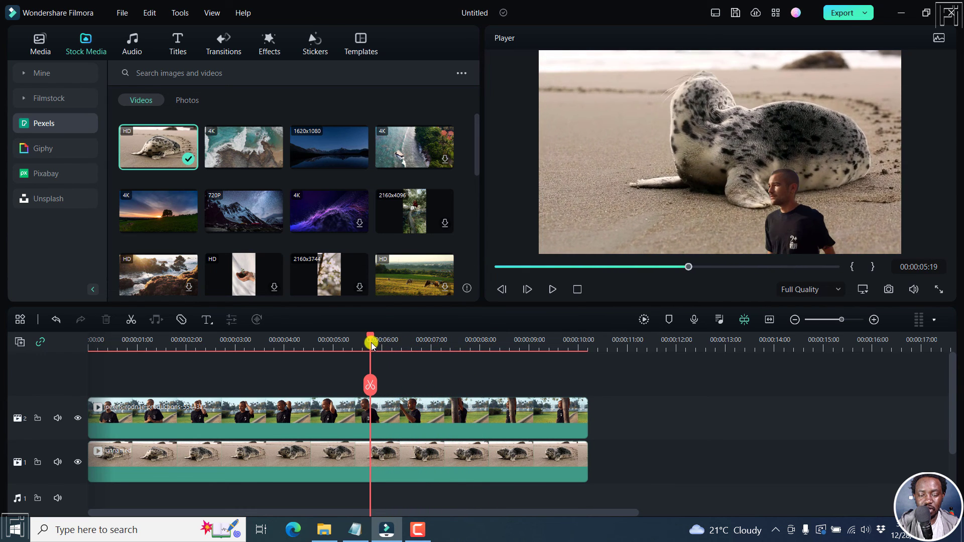
Step: Trim the man and seal clips to end at the playhead, then play the ending from about 3 s
left_click_drag(583, 414, 370, 416)
left_click_drag(584, 456, 362, 441)
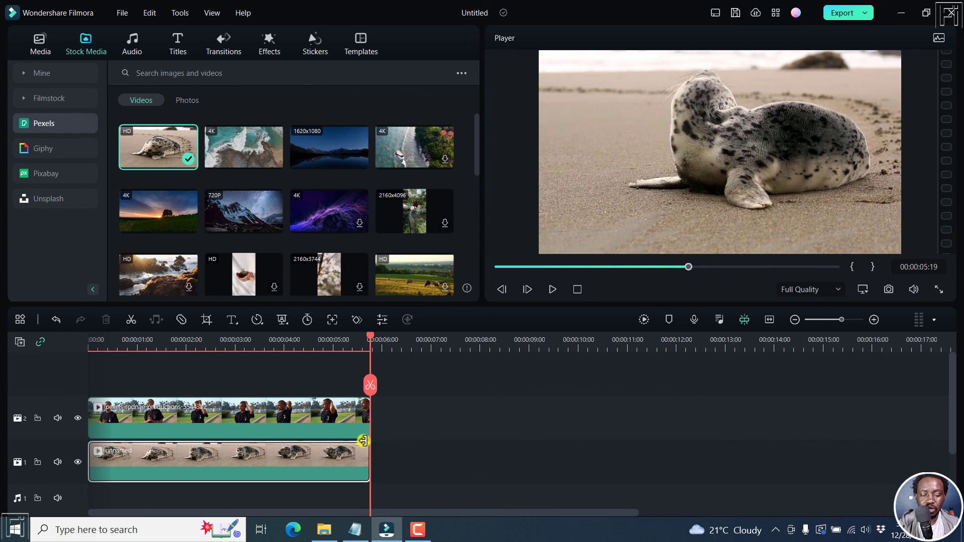
left_click(243, 341)
key("space")
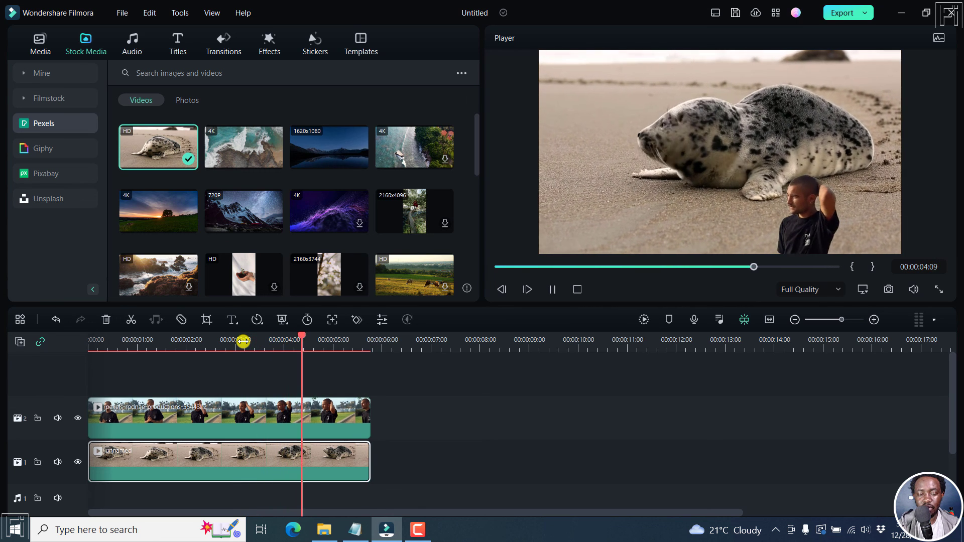
key("space")
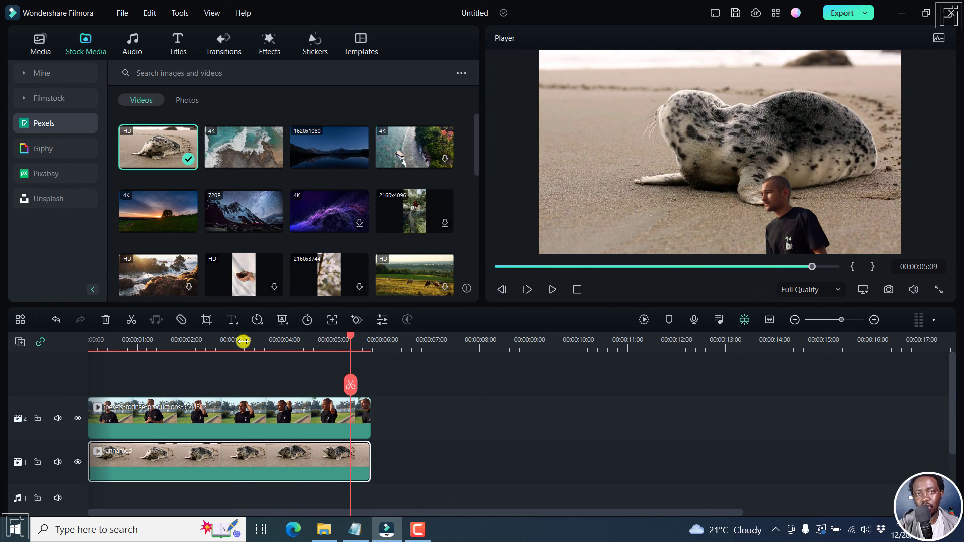